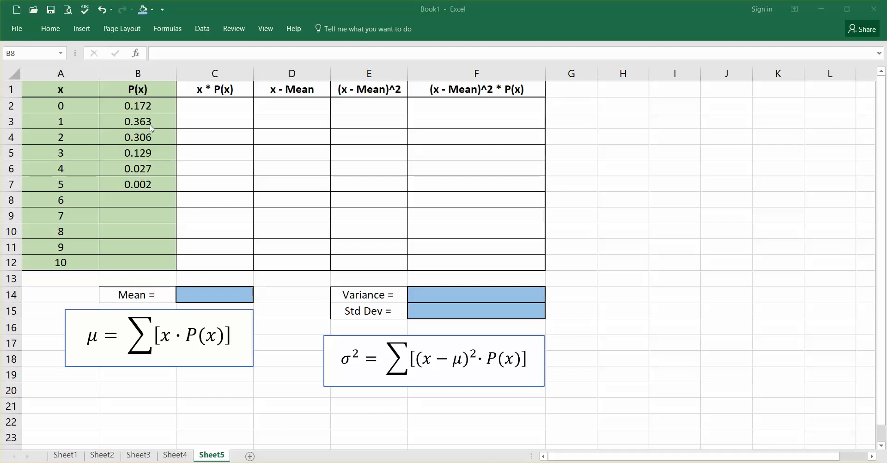
Enter the formula =A2*B2 in C2 and fill it down the x * P(x) column to C12
click(219, 104)
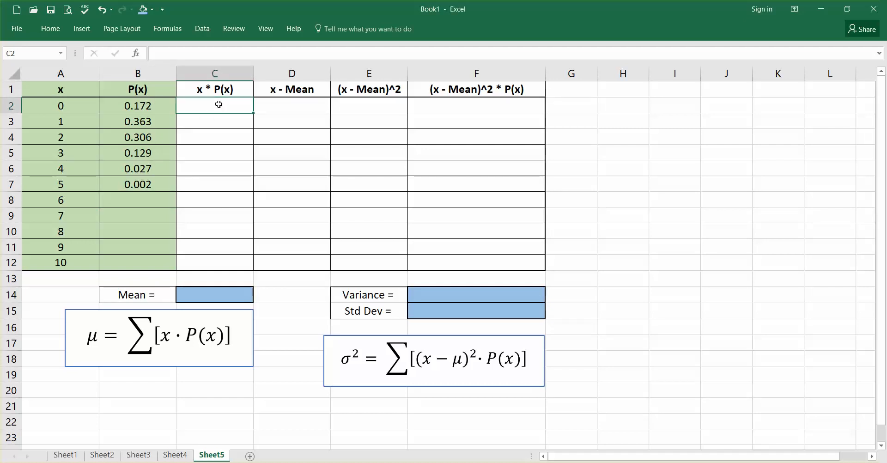
text(=)
click(63, 105)
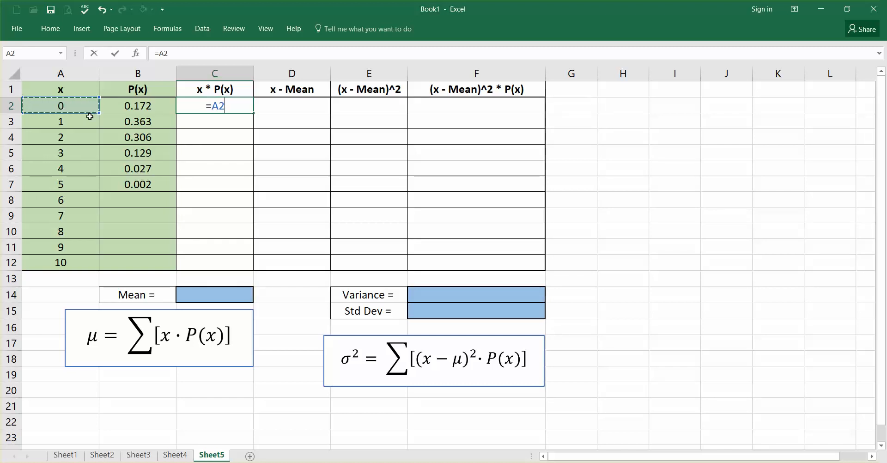
text(*)
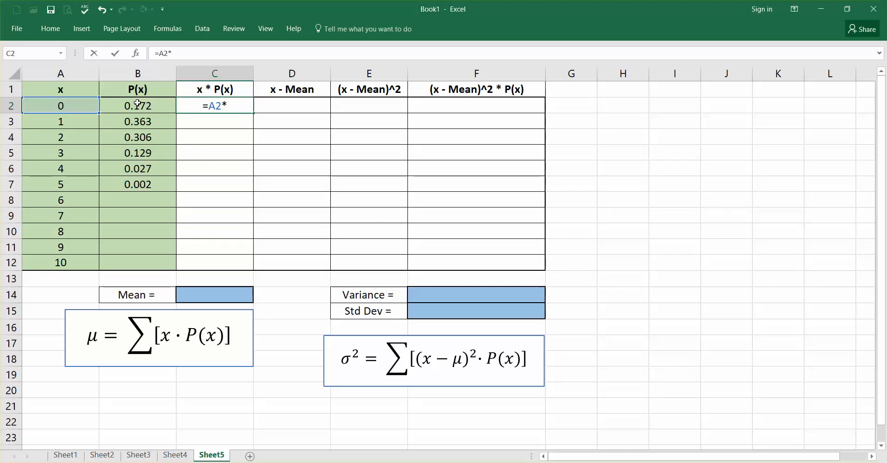
click(138, 104)
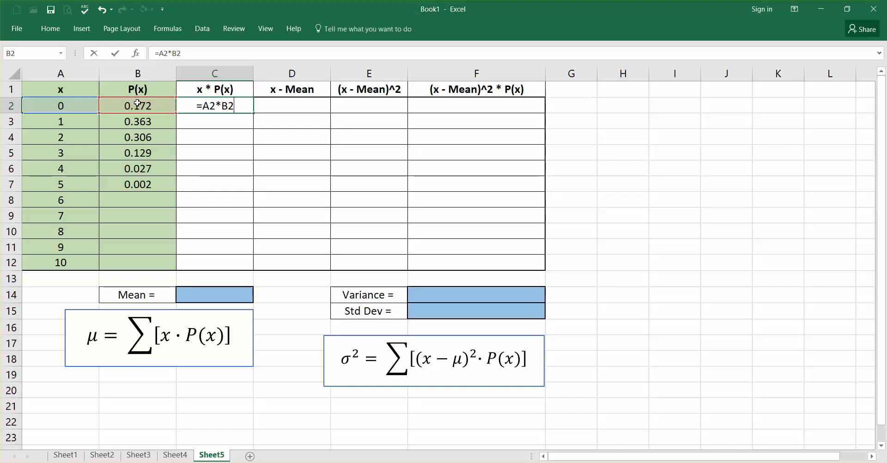
key(Return)
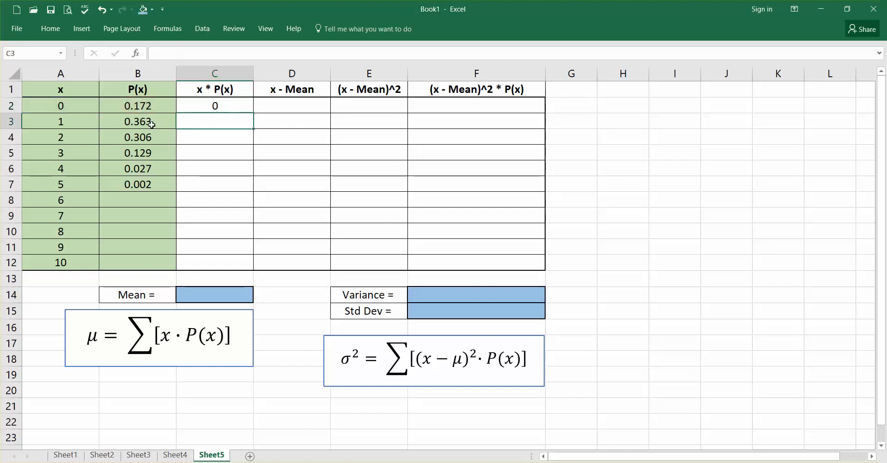
click(227, 104)
drag(253, 113, 257, 269)
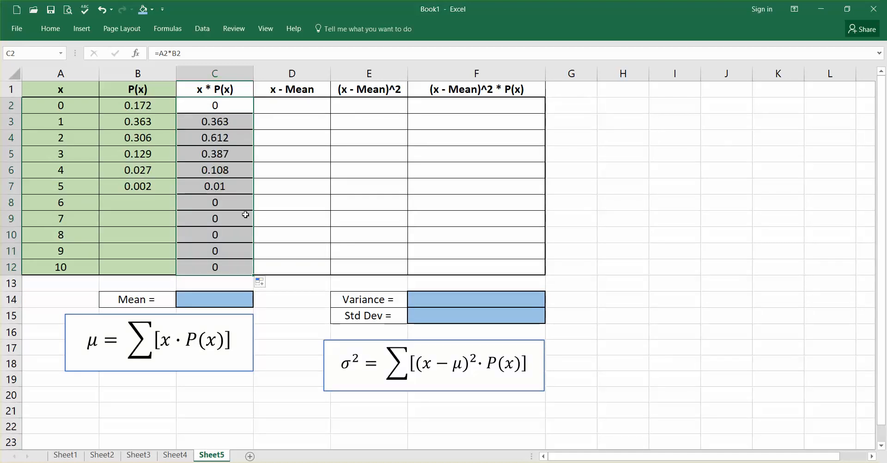
click(233, 105)
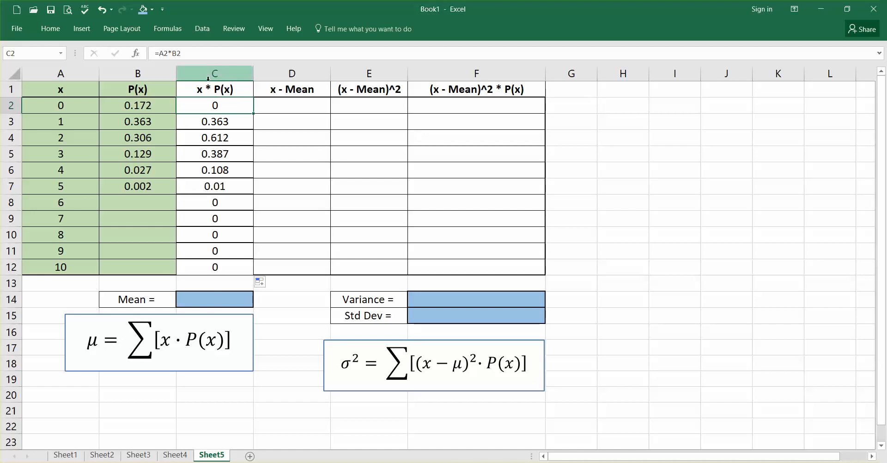
Calculate the mean in C14 by summing the x * P(x) values in C2:C12
click(206, 299)
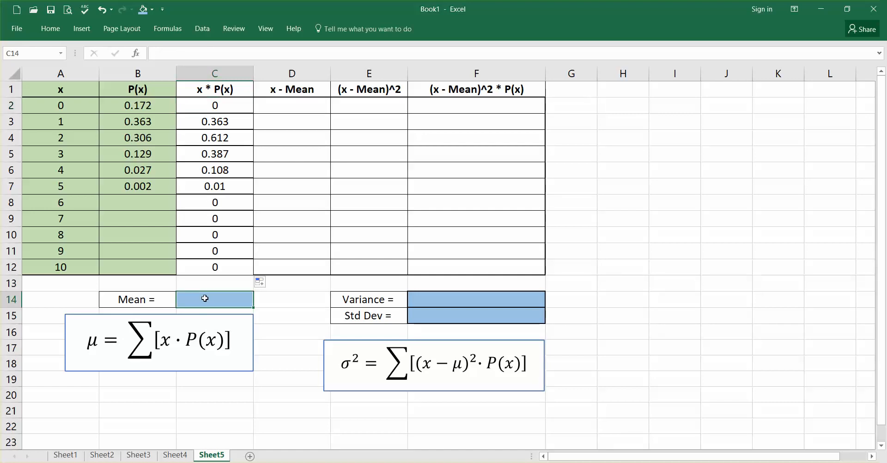
text(=sum)
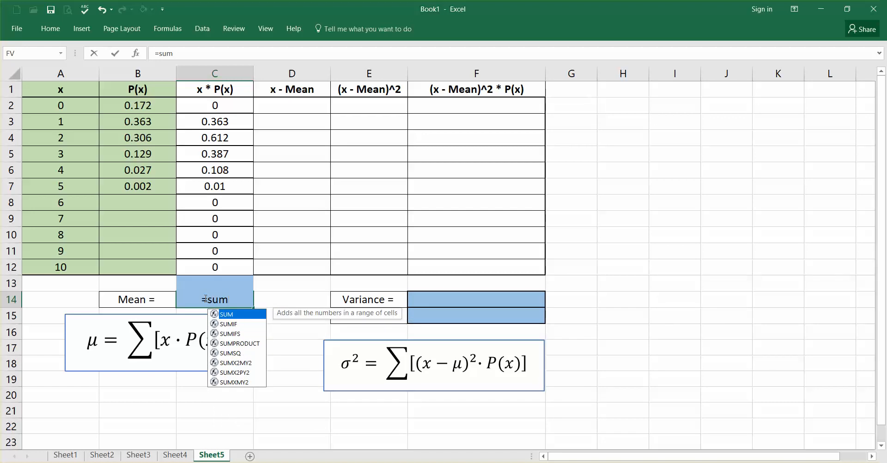
text(()
drag(217, 268, 230, 105)
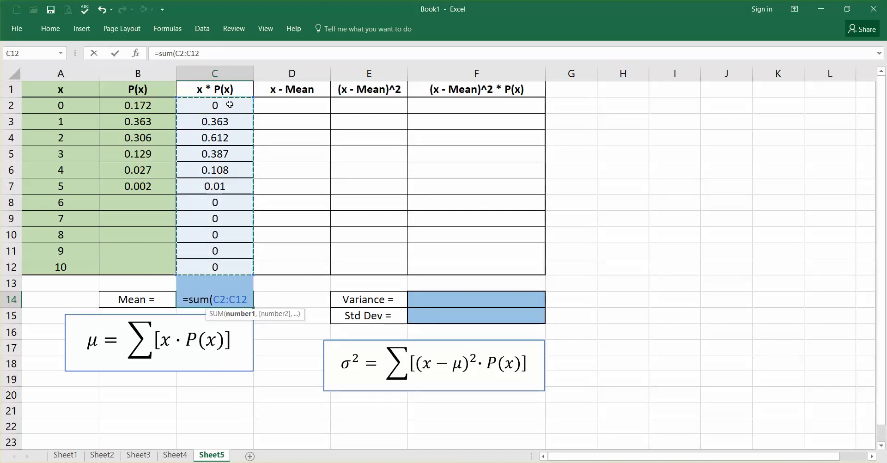
key(Return)
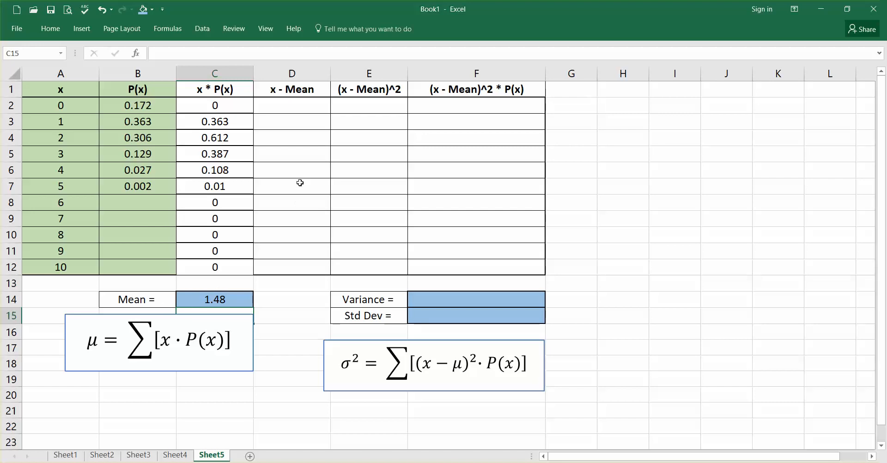
Enter =A2-$C$14 in D2, with an absolute reference to the mean, and fill it down the x - Mean column to D12
click(284, 106)
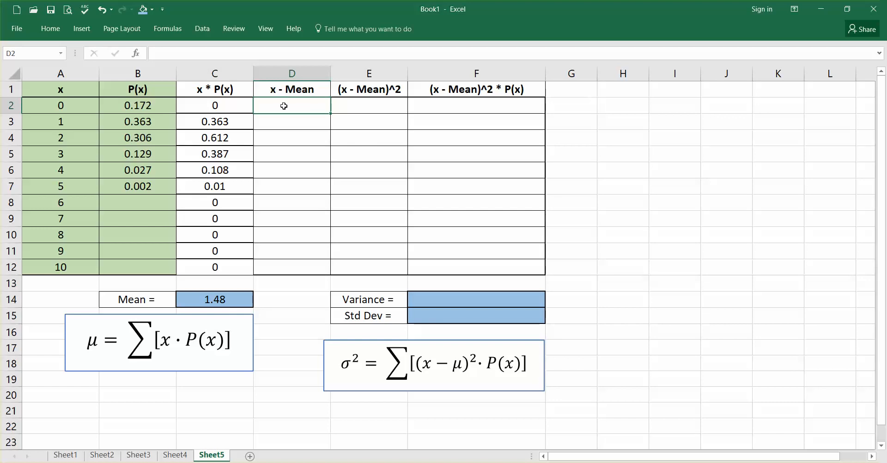
text(=)
click(68, 107)
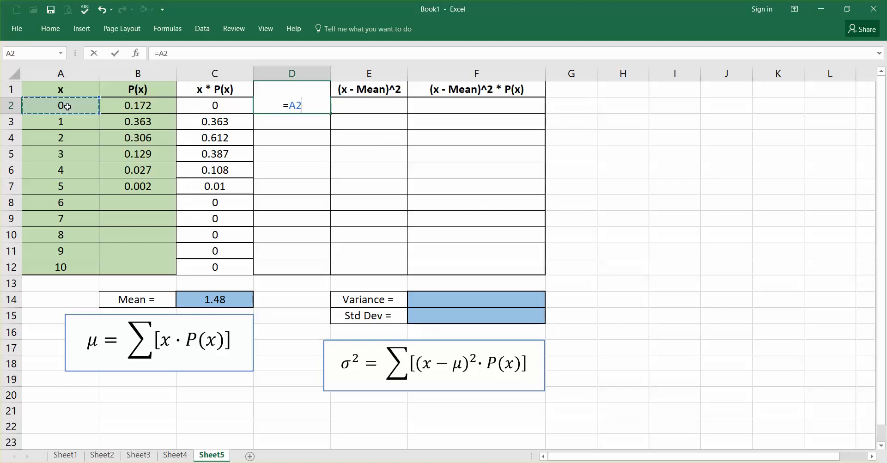
text(-)
click(214, 298)
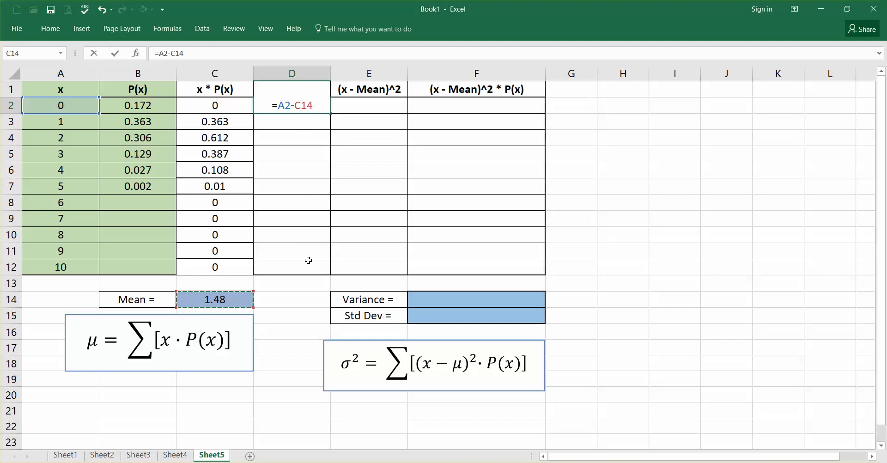
click(298, 105)
text($C)
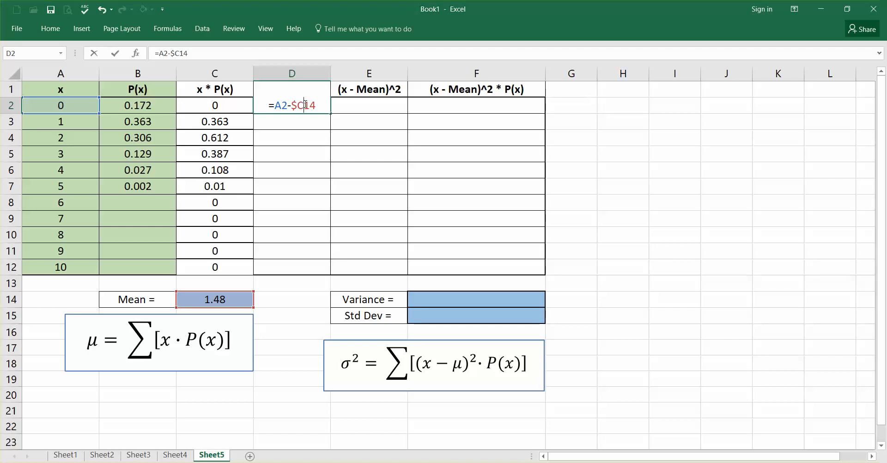
text($)
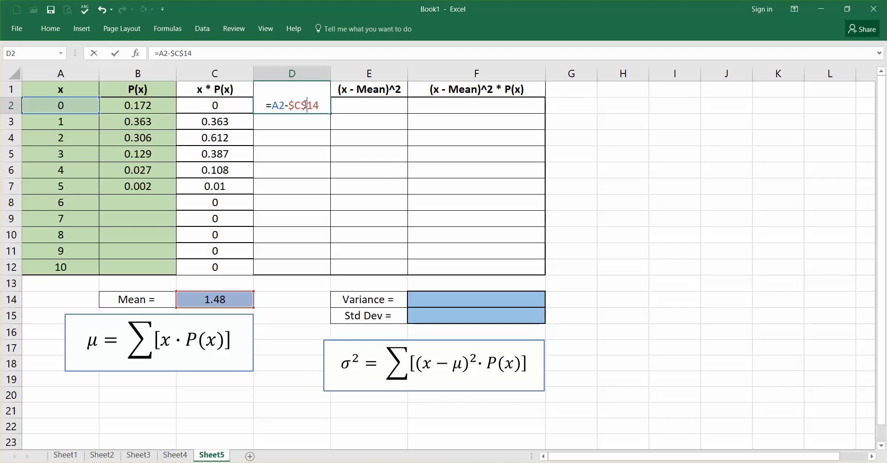
key(Return)
click(305, 105)
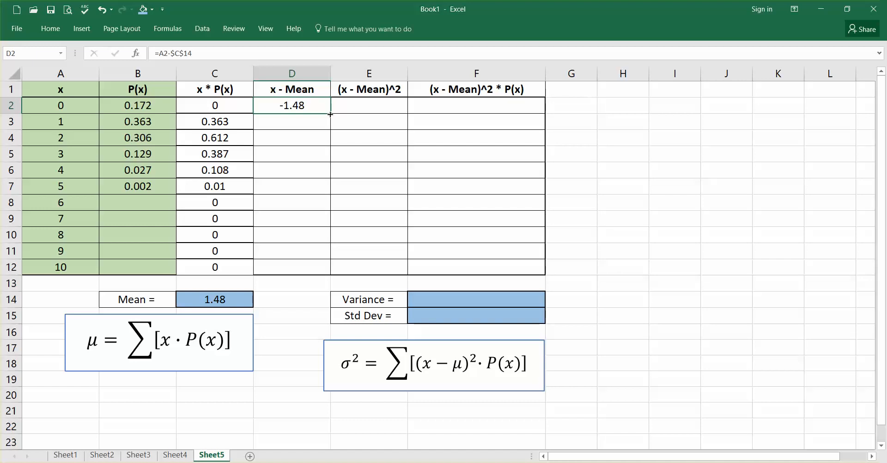
drag(330, 115, 330, 274)
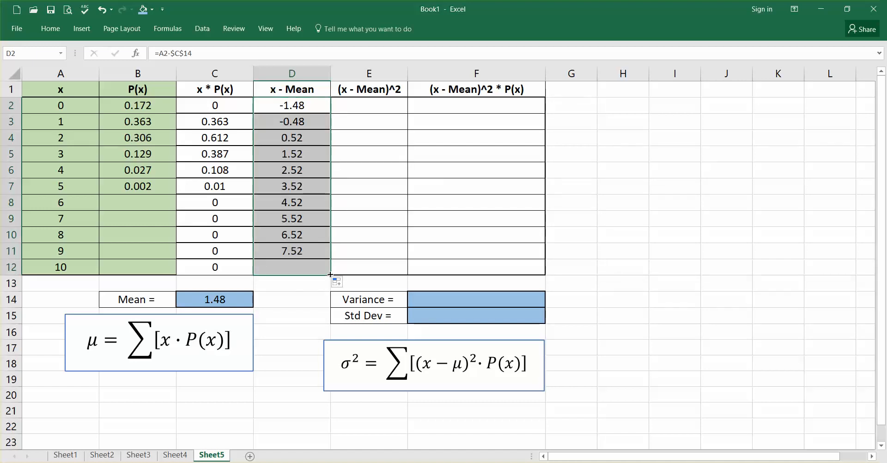
Check which cells the filled-down formula in D5 refers to, leaving the formula as is
click(304, 153)
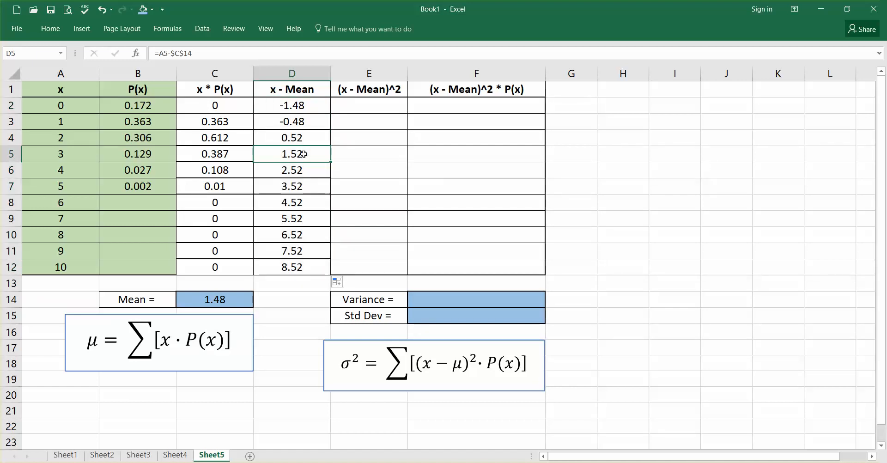
double_click(303, 154)
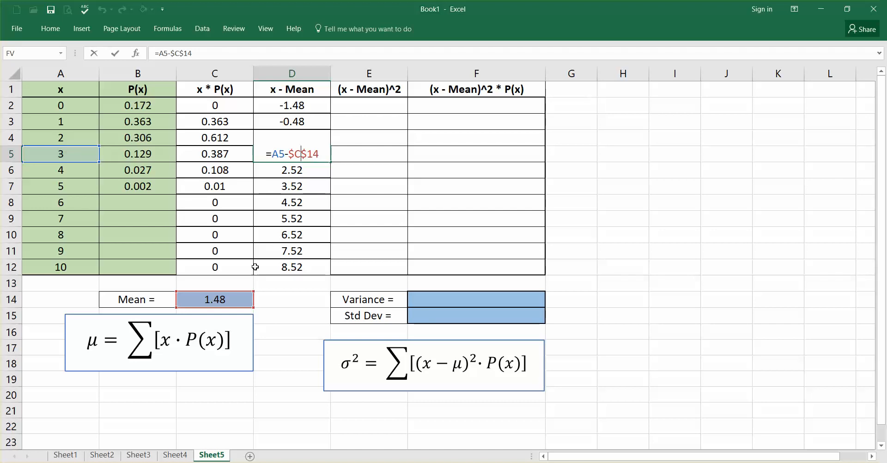
key(Return)
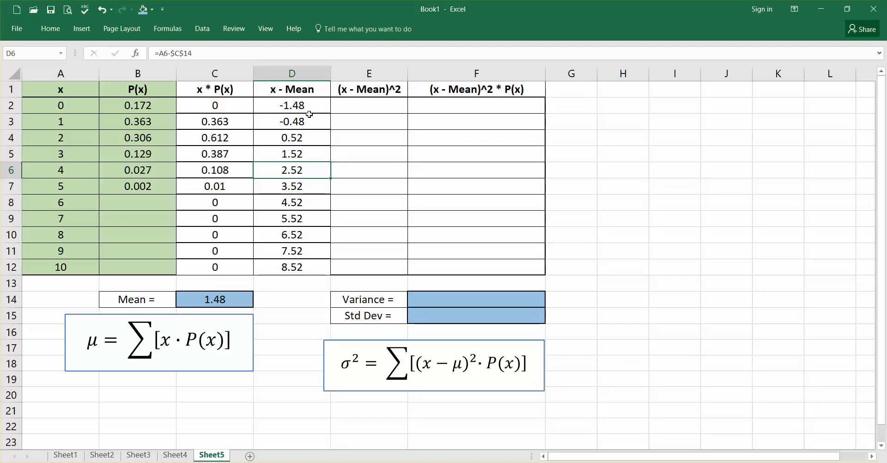
Enter the formula =D2^2 in E2 and fill it down the (x - Mean)^2 column to E12
click(369, 106)
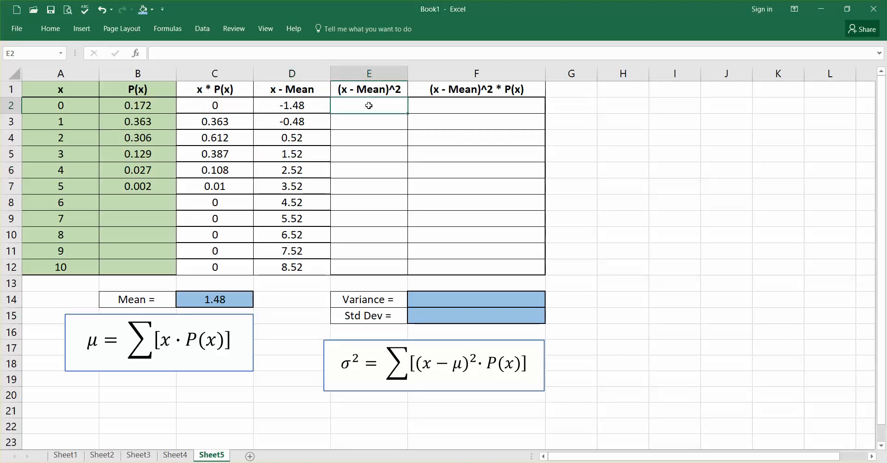
text(=)
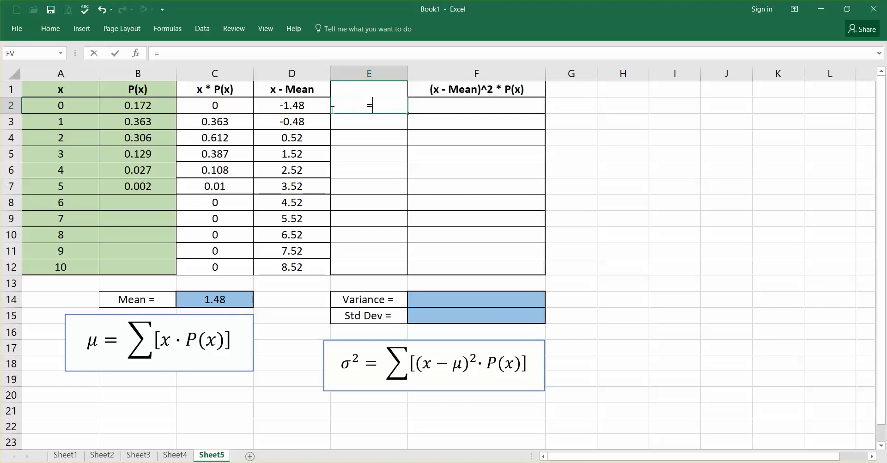
click(301, 102)
text(^)
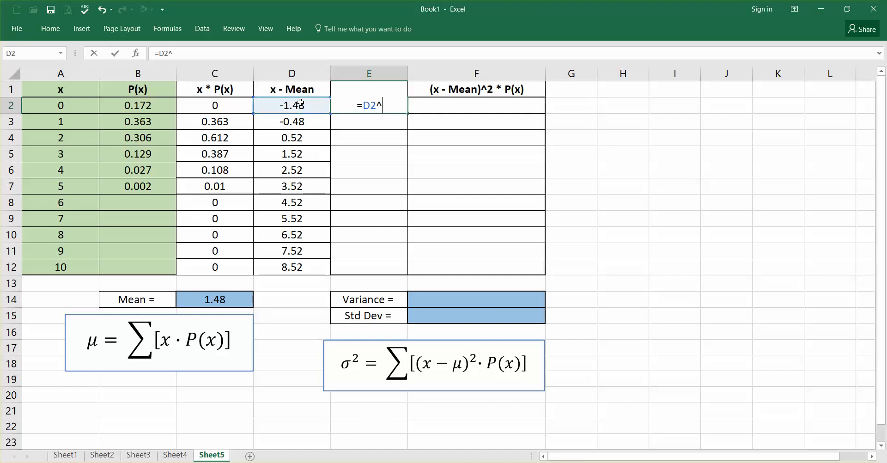
text(2)
key(Return)
click(384, 105)
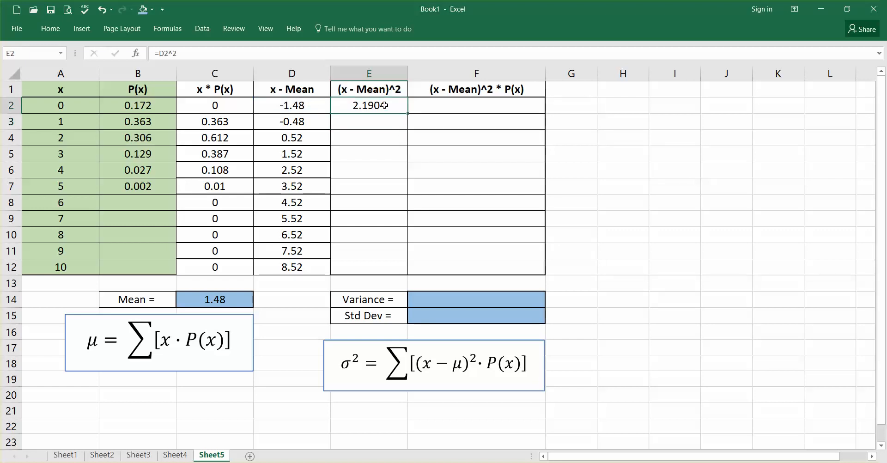
drag(407, 115, 397, 271)
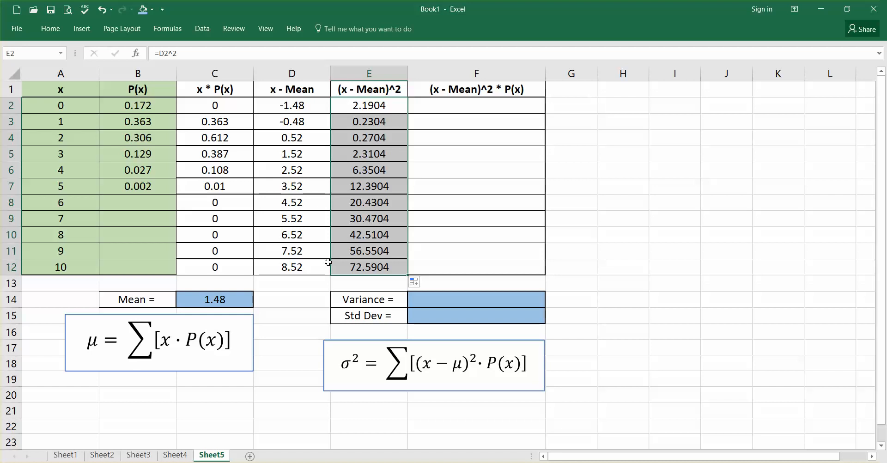
Enter the formula =E2*B2 in F2 and fill it down the (x - Mean)^2 * P(x) column to F12
click(479, 107)
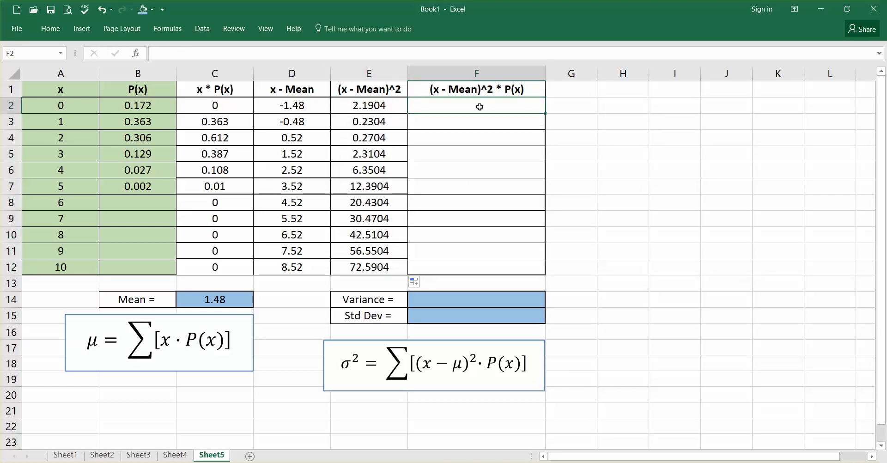
text(=)
click(368, 105)
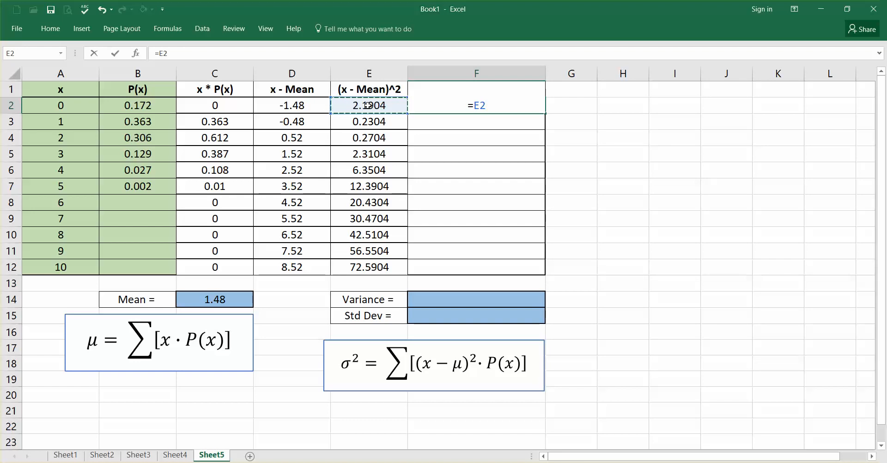
text(*)
click(135, 102)
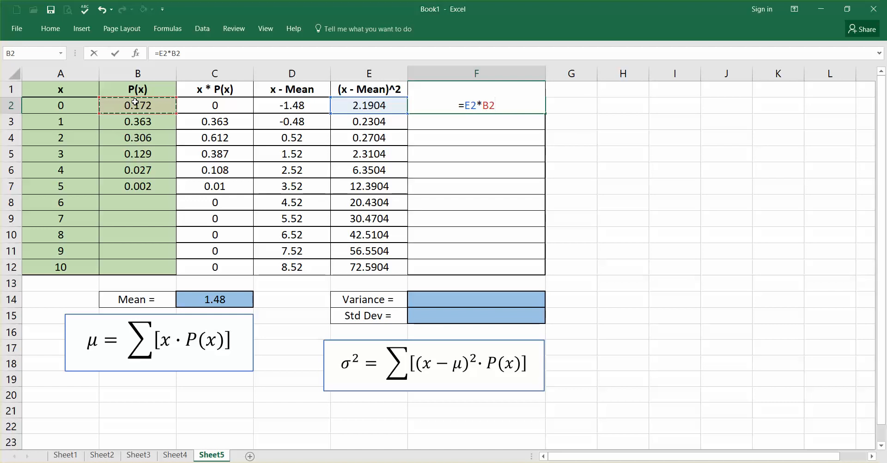
key(Return)
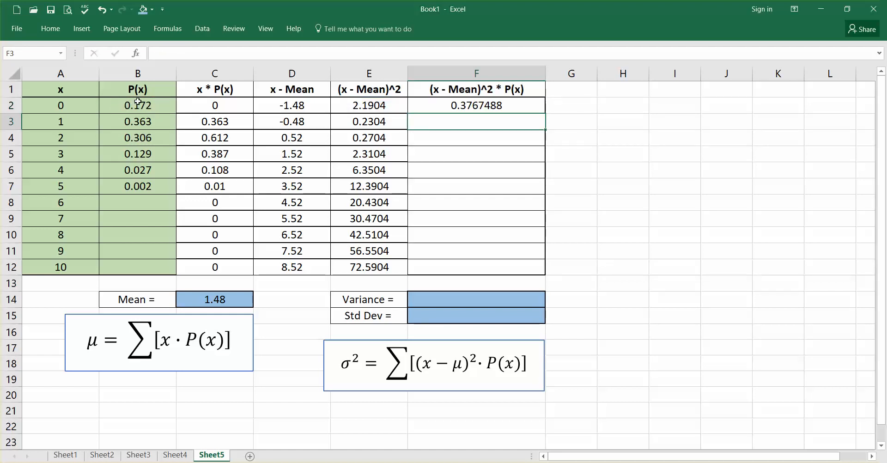
click(473, 106)
drag(545, 124, 546, 274)
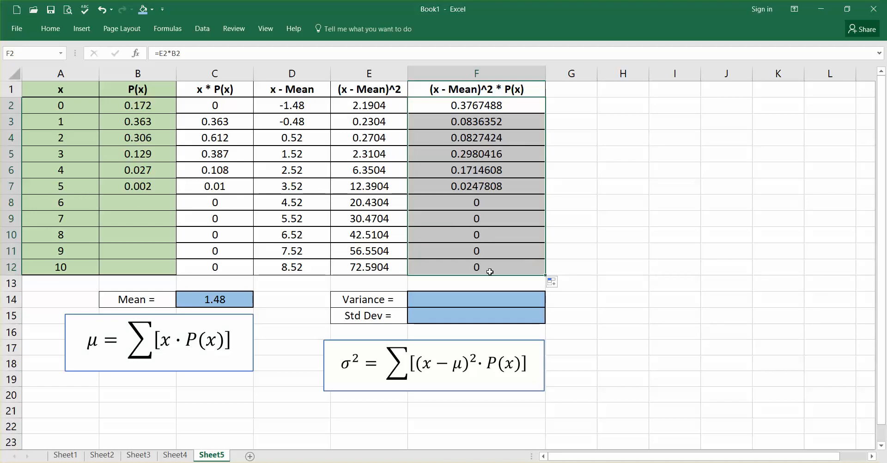
Calculate the variance in F14 by summing the (x - Mean)^2 * P(x) values in F2:F12
click(467, 301)
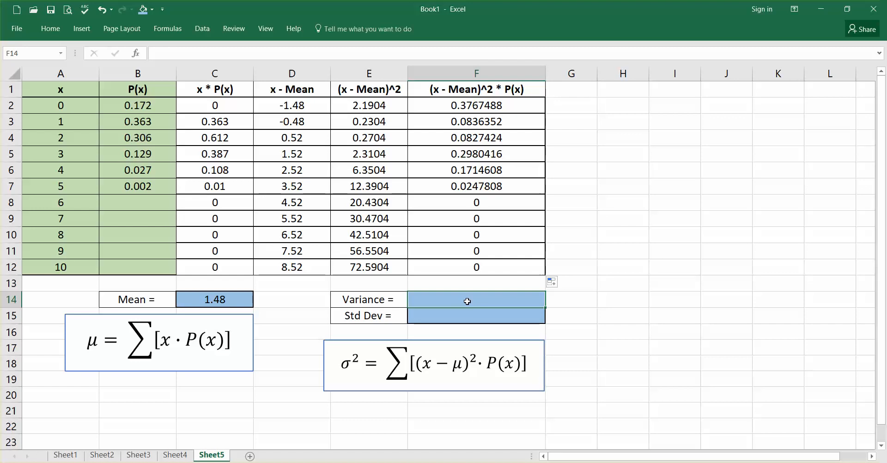
text(=sum()
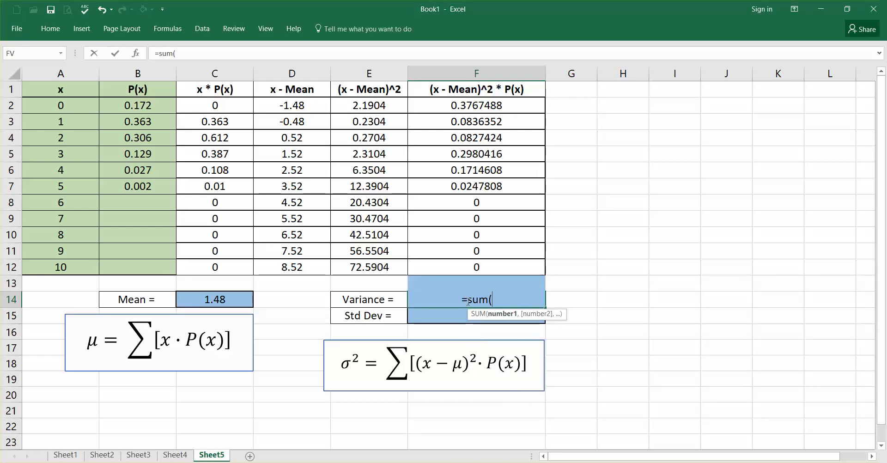
drag(470, 263, 471, 106)
text())
key(Return)
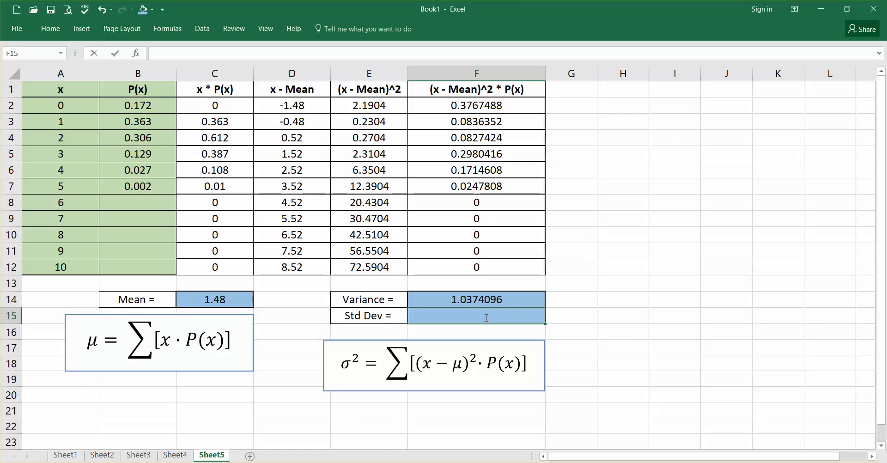
Calculate the standard deviation in F15 with the formula =SQRT(F14)
text(=sqrt)
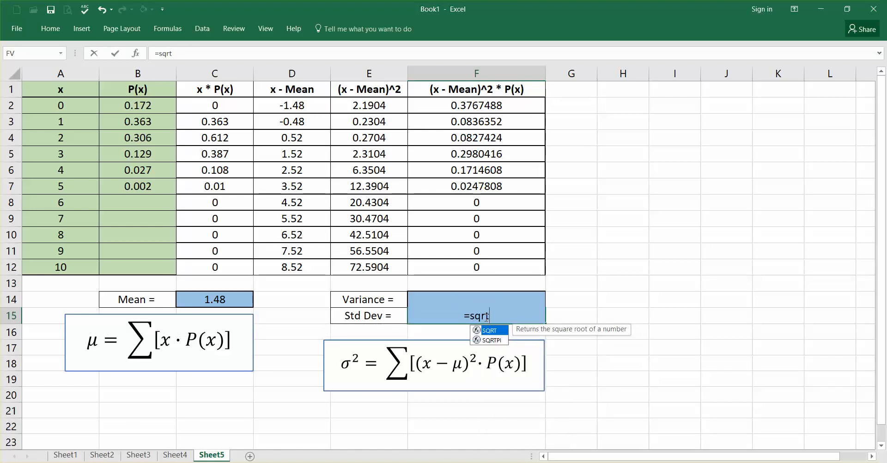
text(()
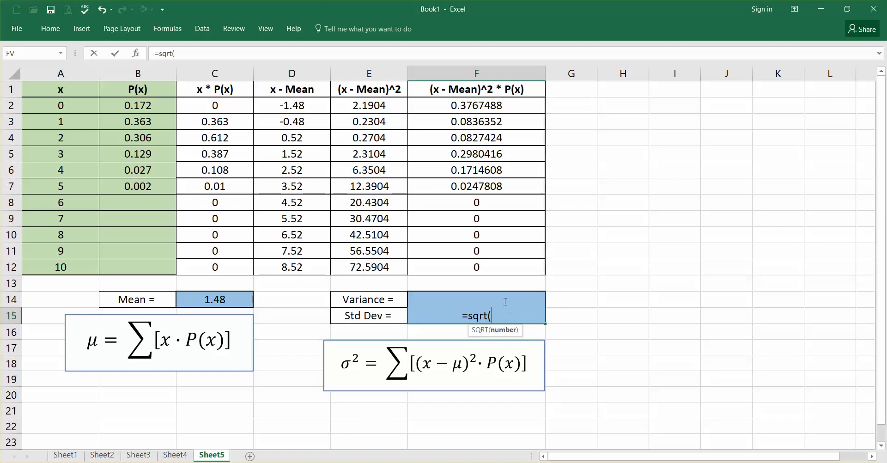
key(Home)
click(510, 318)
text(f14)
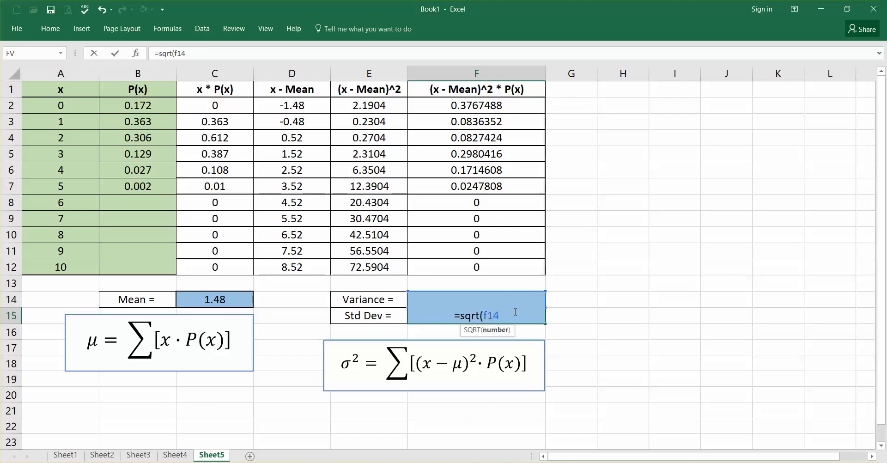
text())
key(Return)
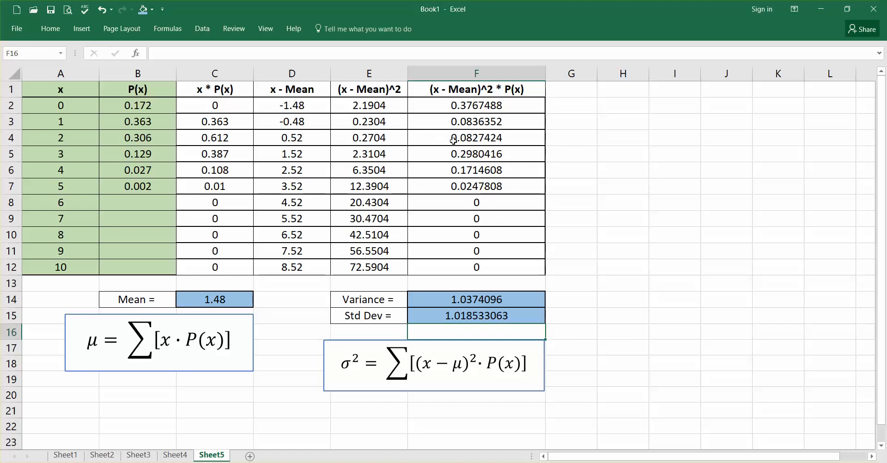
Enter the labels Mean, Std Dev and Var in cells H2, H3 and H4
click(606, 104)
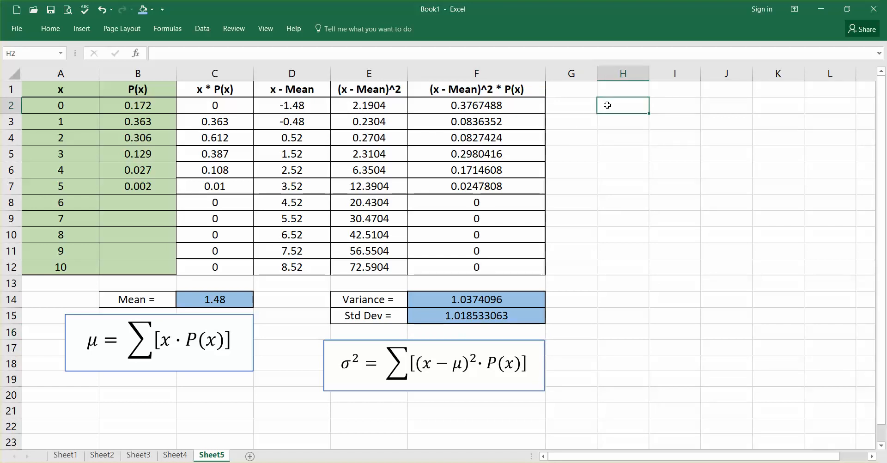
text(Mean)
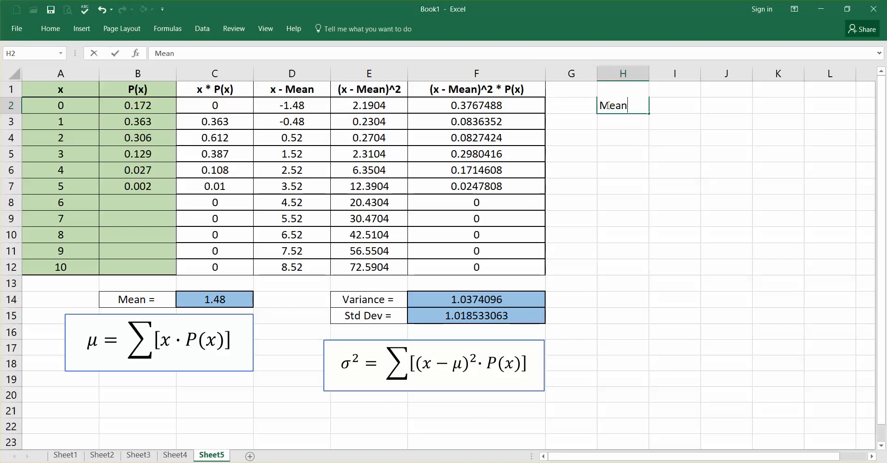
key(Return)
text(St)
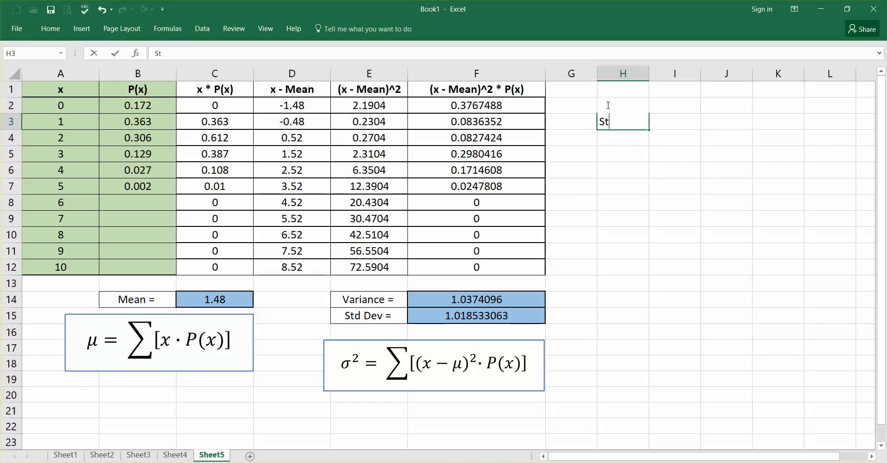
text(d Dev)
key(Return)
text(Va)
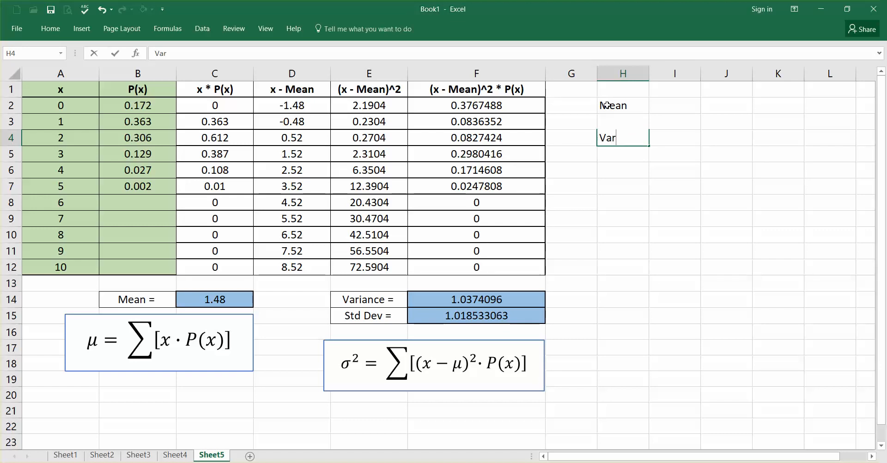
text(r)
key(Tab)
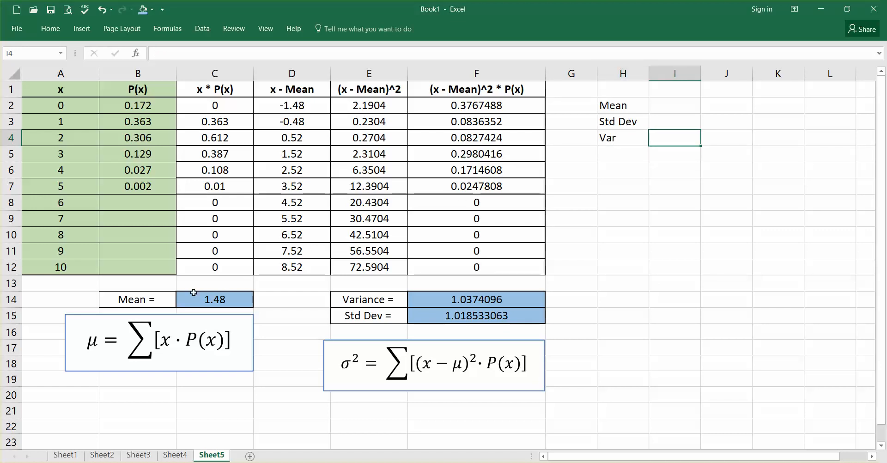
Enter the results rounded to one decimal beside the labels: 1.5 in I2, 1.0 in I3 and 1.0 in I4
click(240, 301)
click(438, 299)
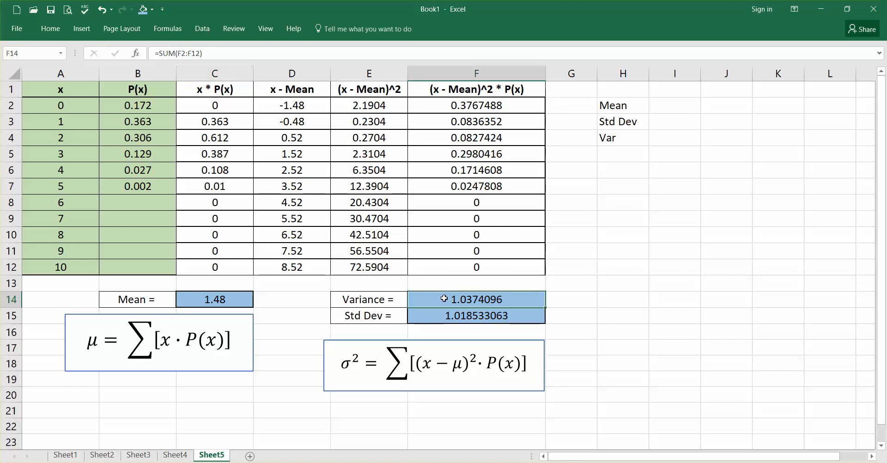
click(455, 316)
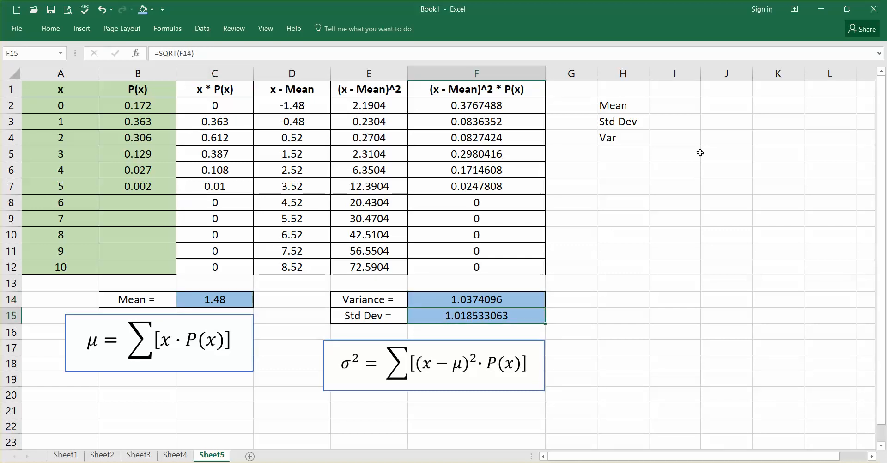
click(675, 107)
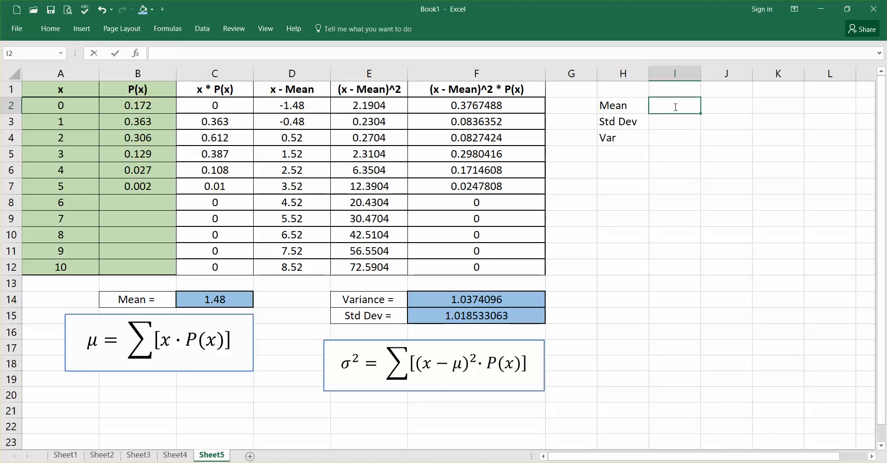
text(1.5)
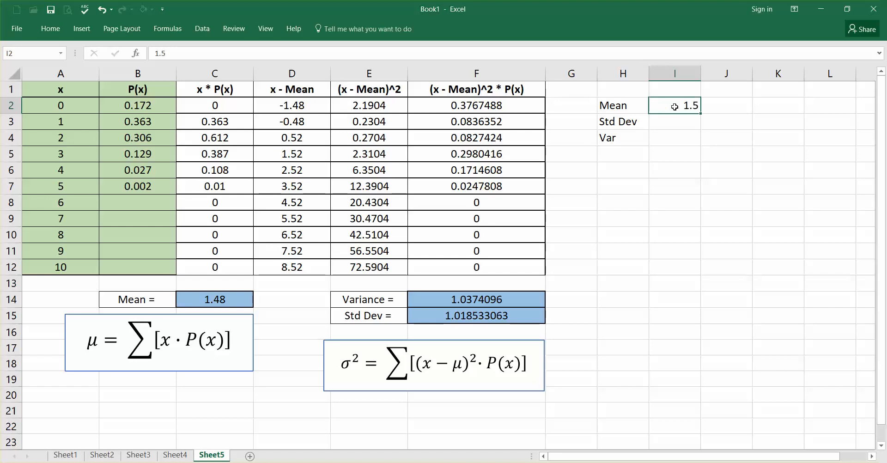
key(Return)
text(1)
key(Return)
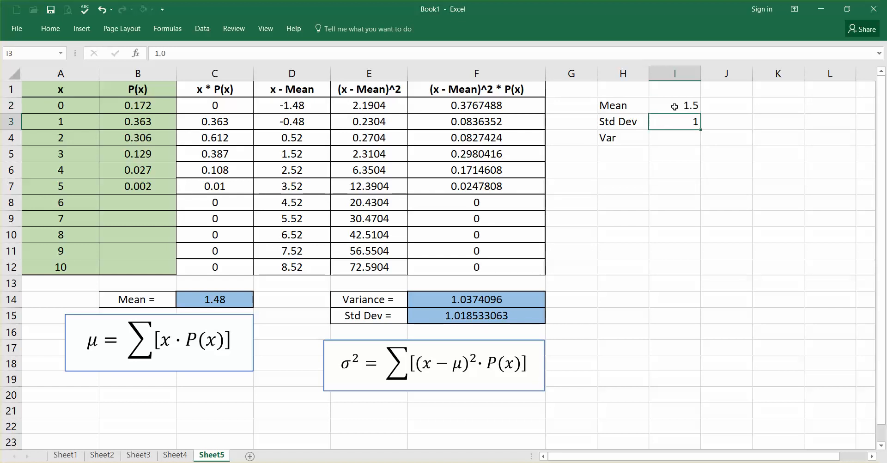
text(1.0)
key(Return)
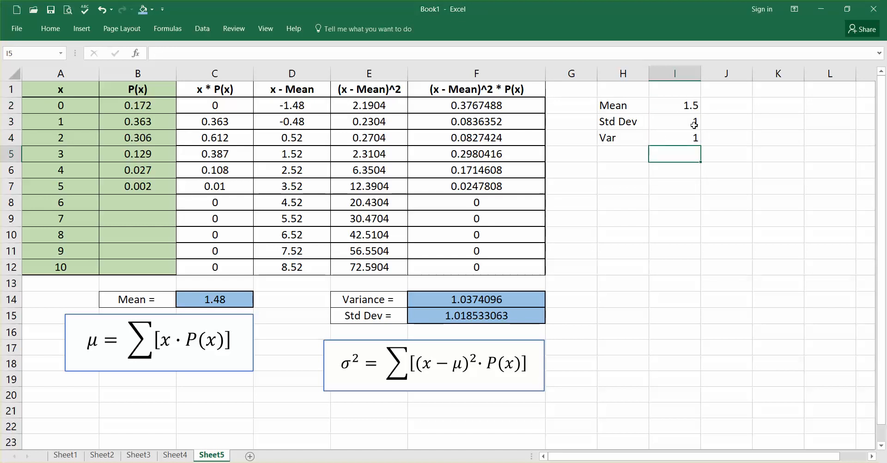
Format the Std Dev and Var values in I3:I4 to show one decimal place
drag(677, 121, 679, 137)
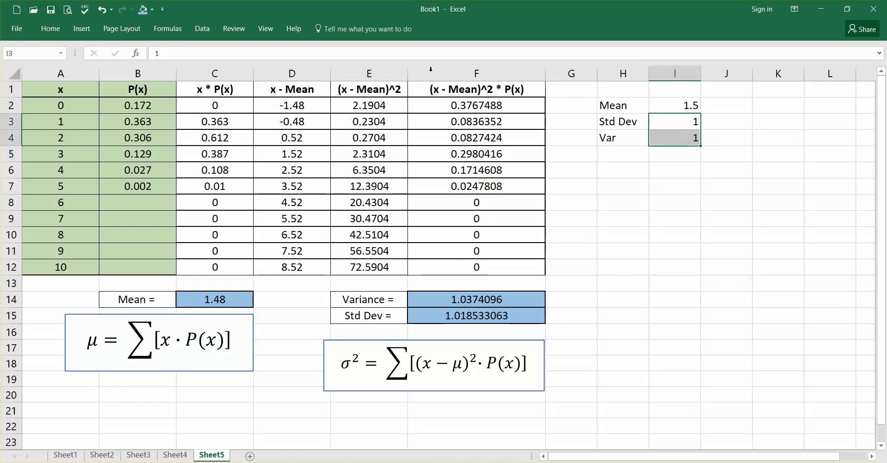
click(62, 31)
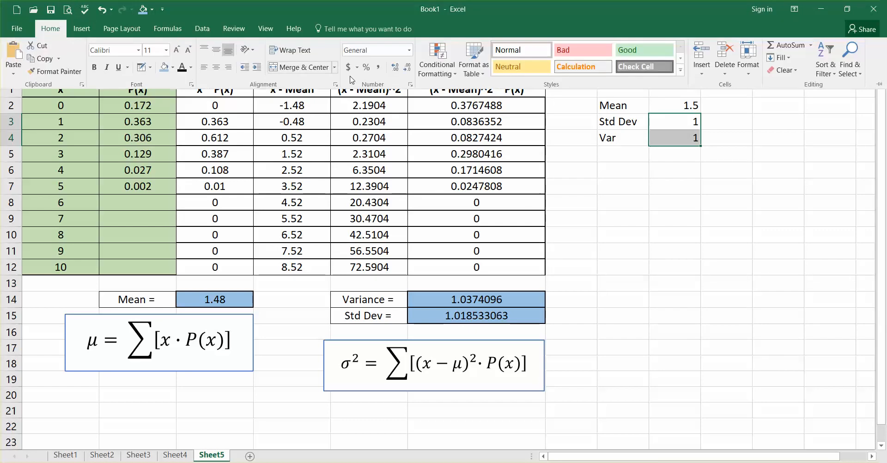
click(400, 72)
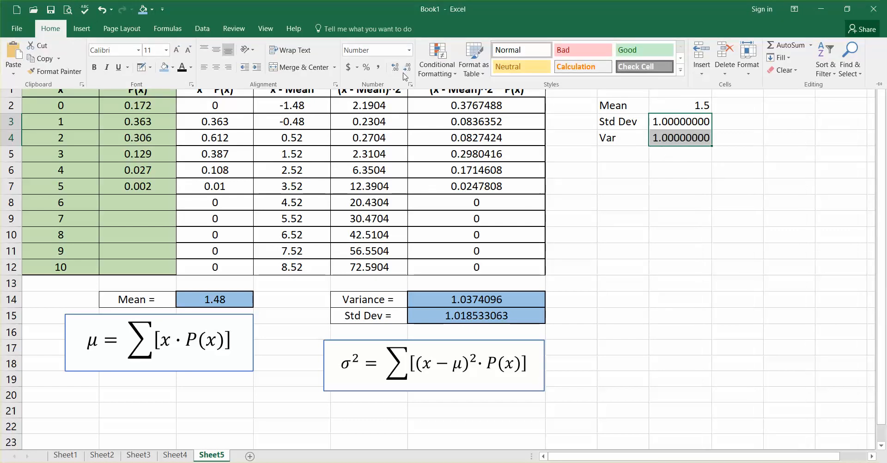
click(407, 69)
click(406, 69)
click(407, 69)
click(407, 69)
click(407, 70)
click(406, 69)
click(407, 69)
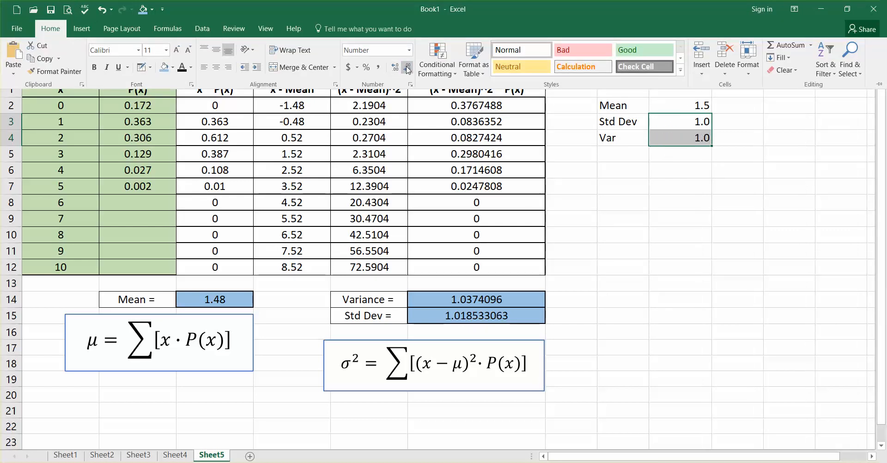
click(648, 188)
click(652, 170)
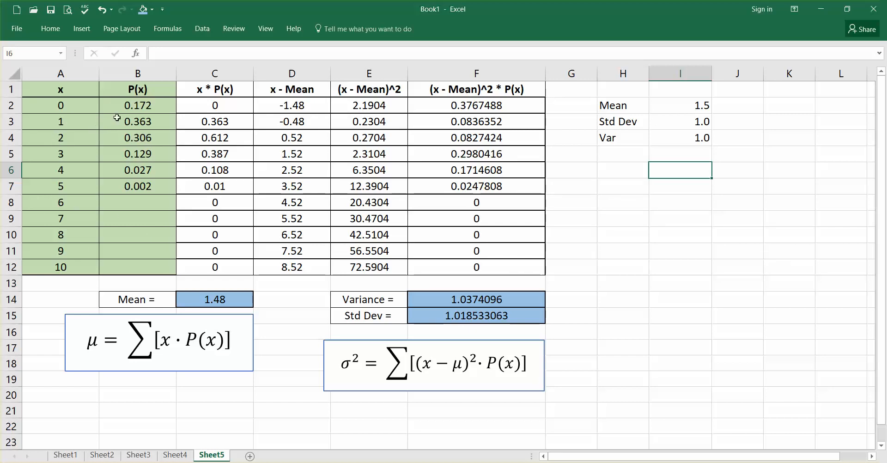
drag(120, 106, 121, 186)
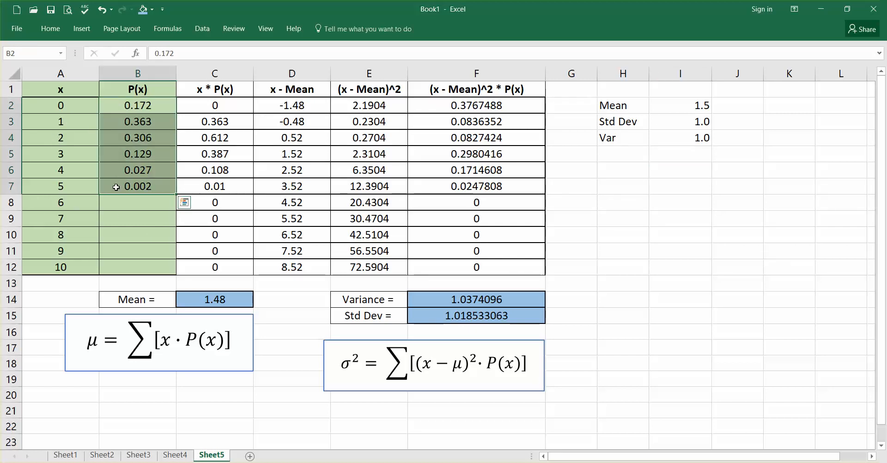
drag(71, 105, 124, 263)
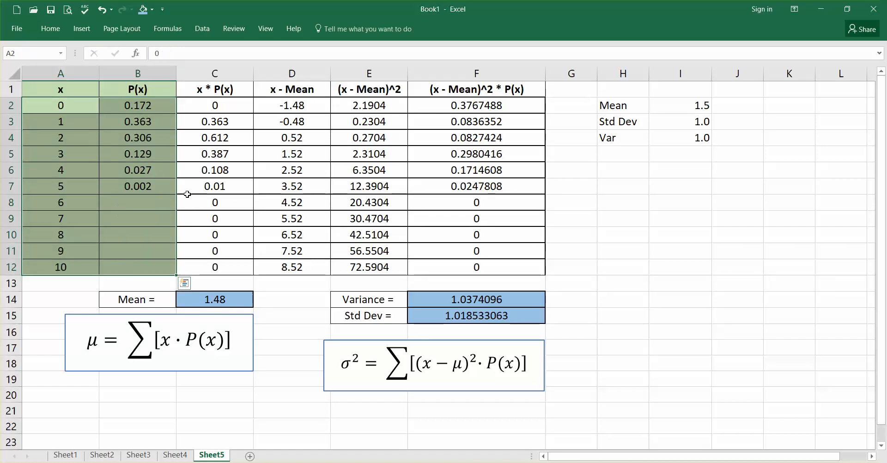
click(65, 172)
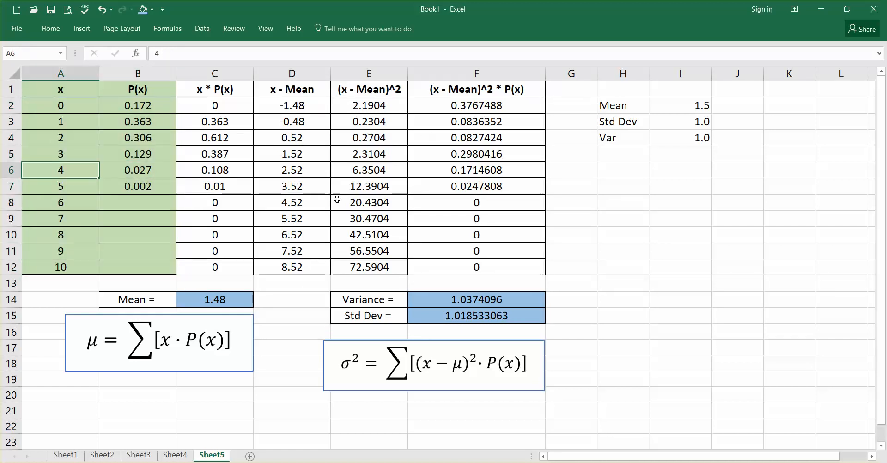